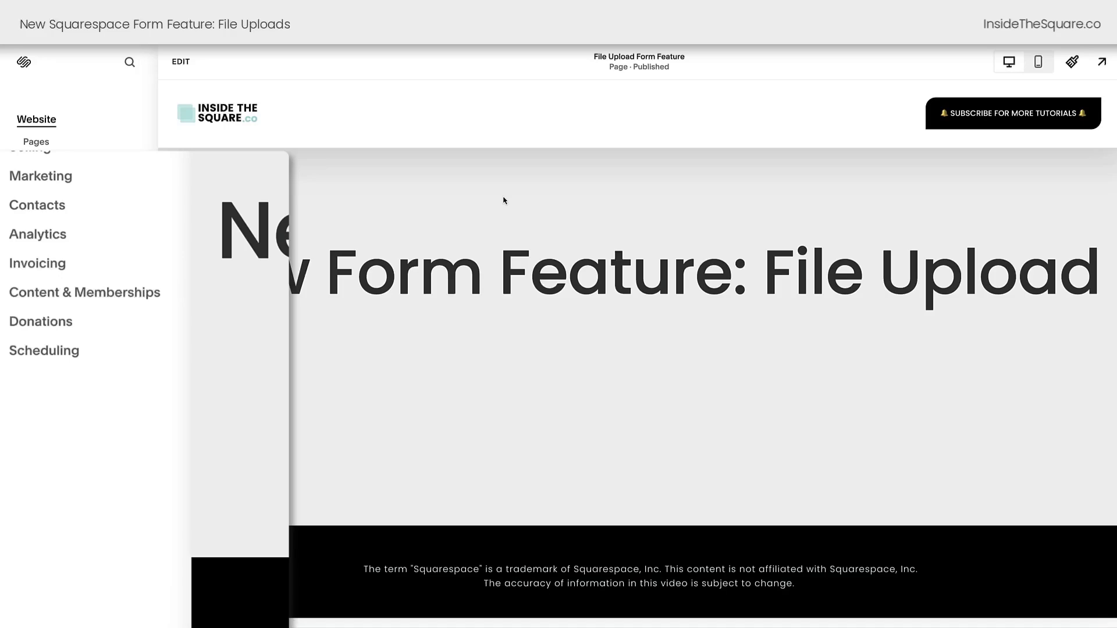
Add a Form block with Name, Email, Subject and Message fields below the heading, toward the right.
click(194, 70)
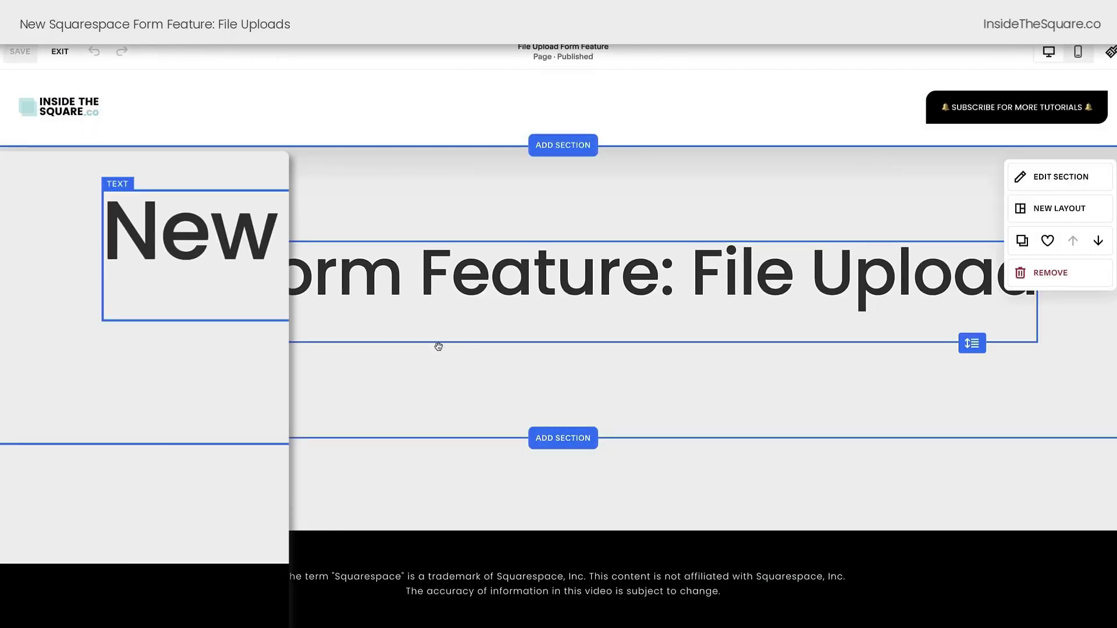
click(146, 162)
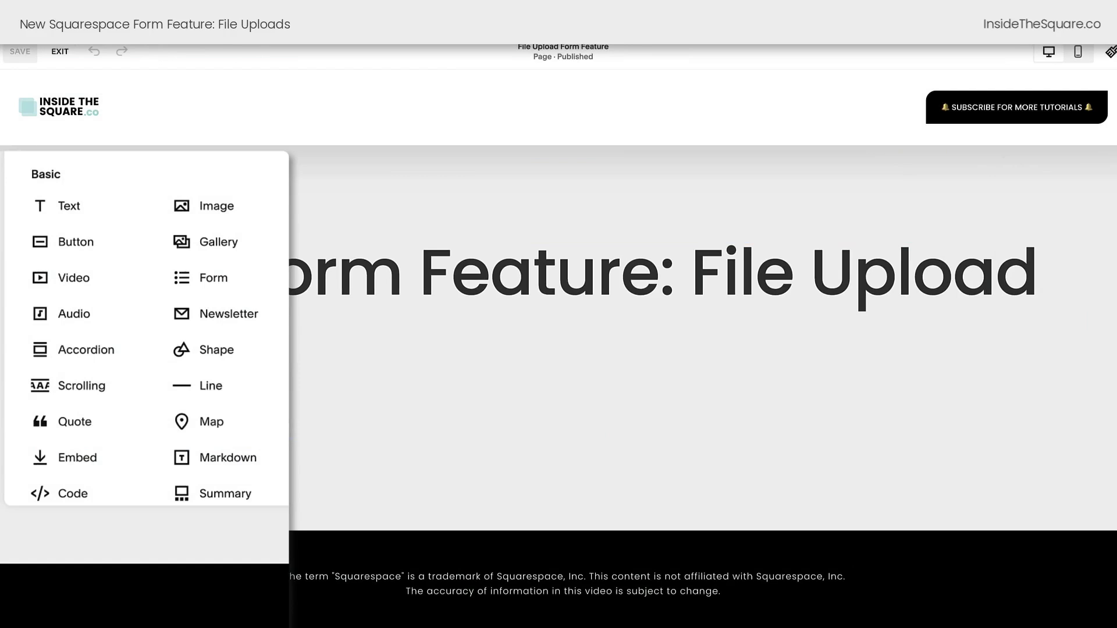
click(257, 284)
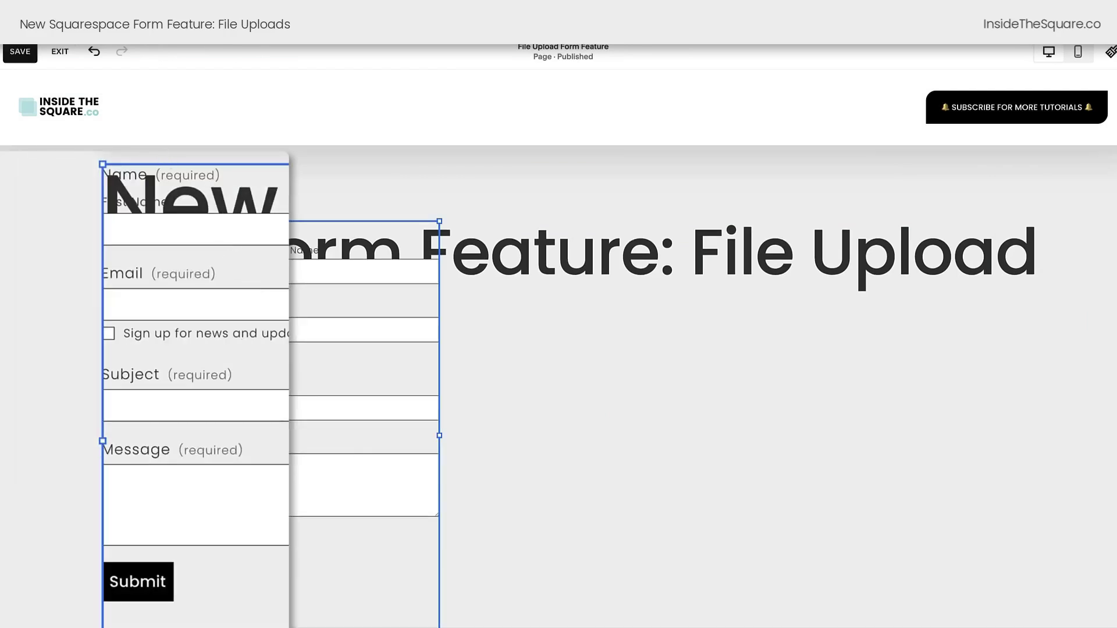
drag(346, 349, 704, 403)
scroll(704, 402, down, 3)
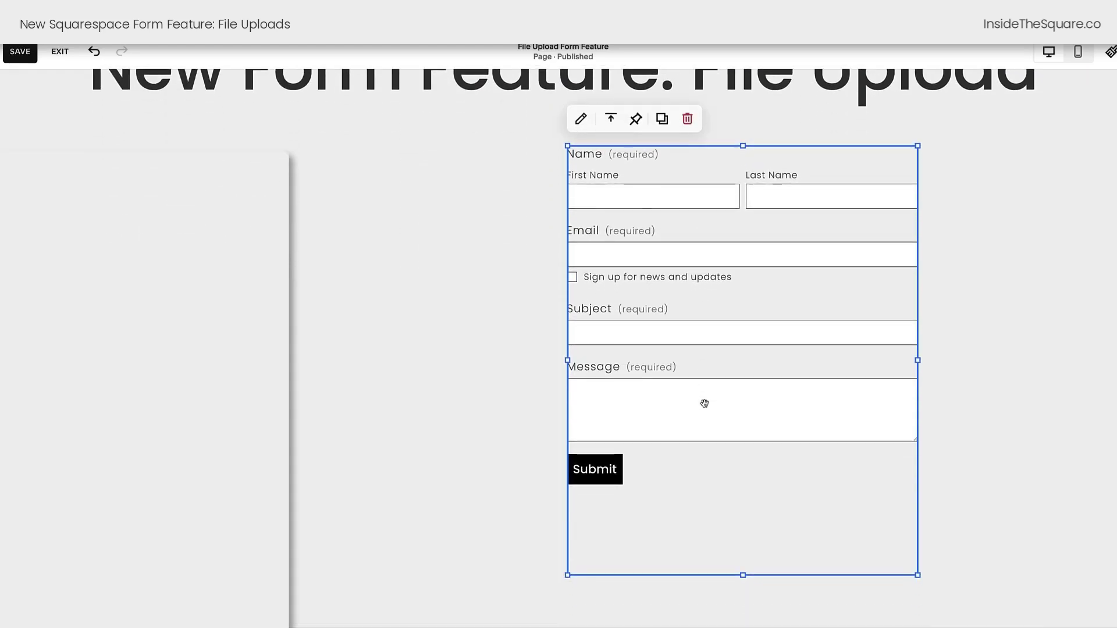
Add a File Upload field to the form, between Message and the Submit button.
double_click(654, 282)
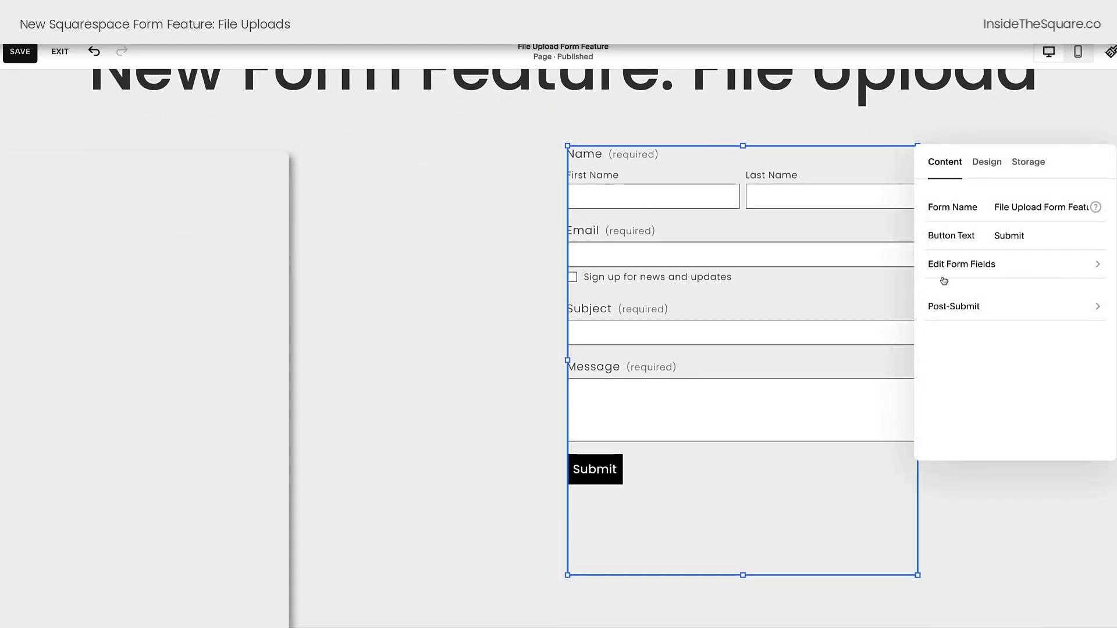
click(987, 273)
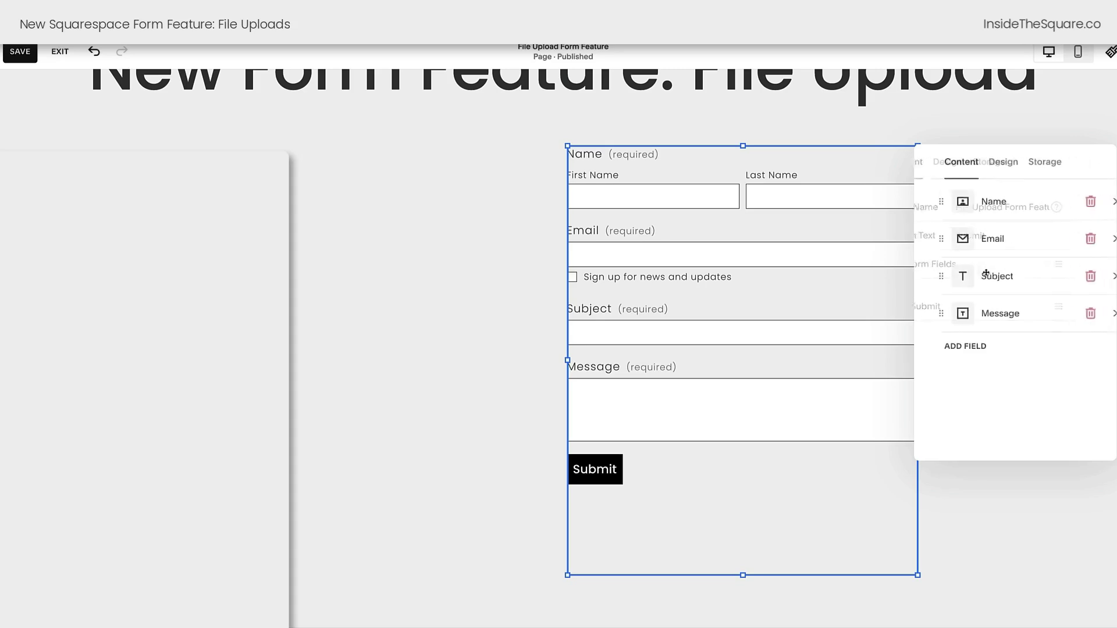
click(952, 348)
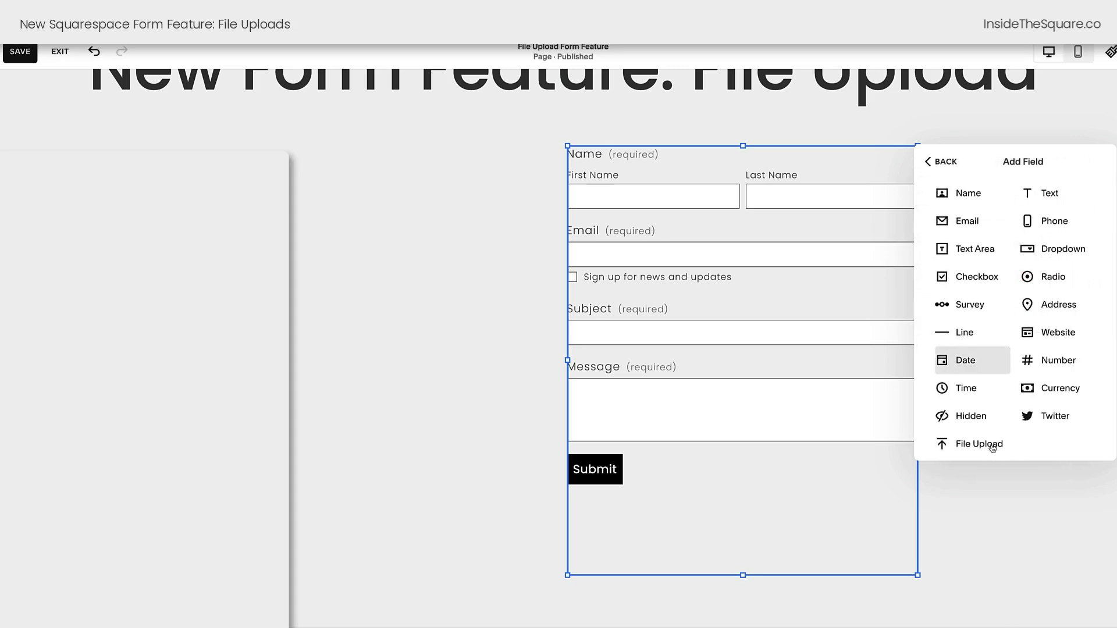
click(980, 445)
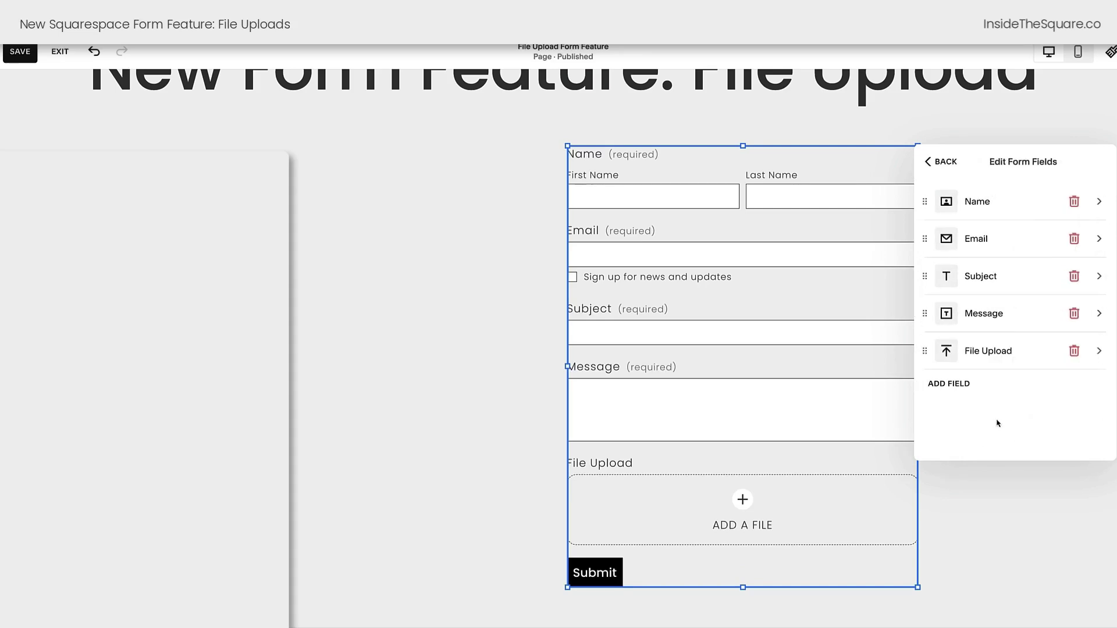
Relabel the upload field 'Upload your image here' with the description 'Maximum 3 images'.
click(1016, 360)
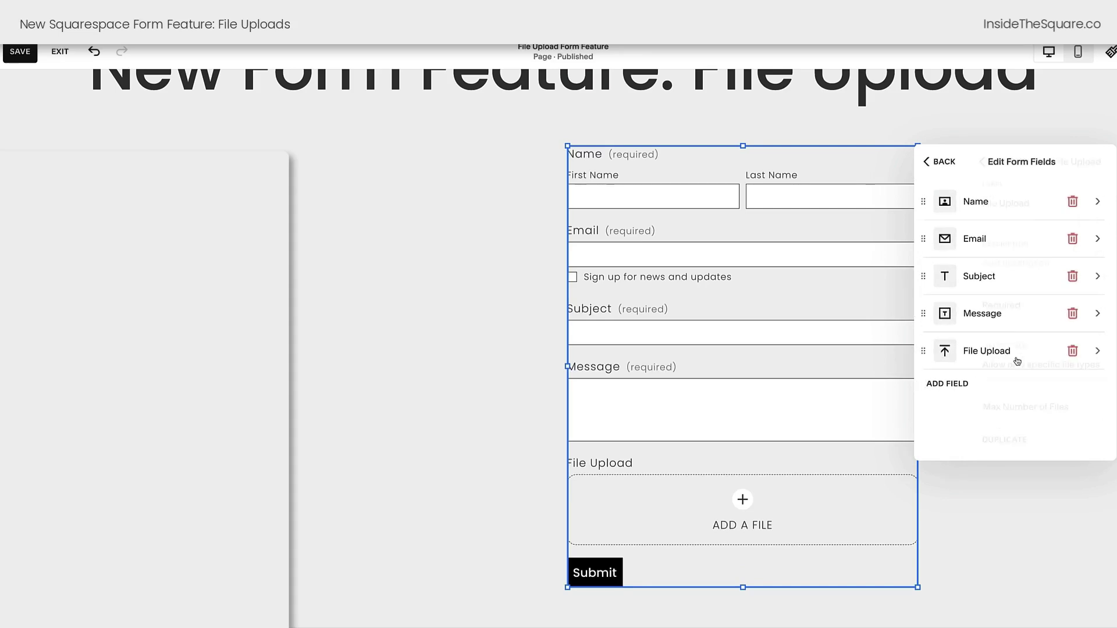
drag(978, 203, 929, 208)
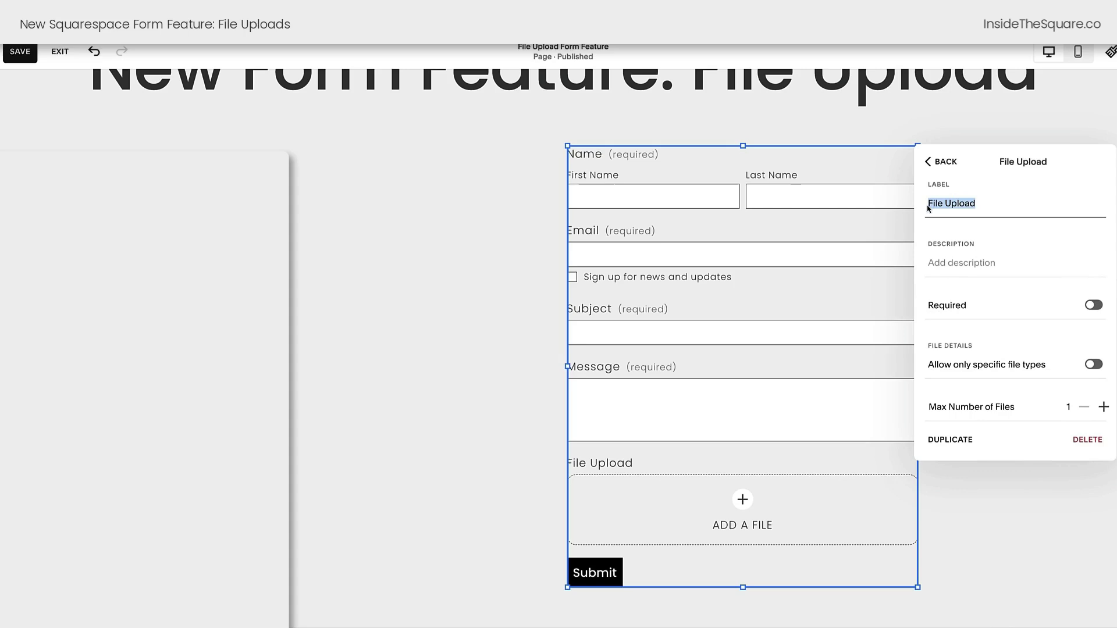
text(Upload your image here)
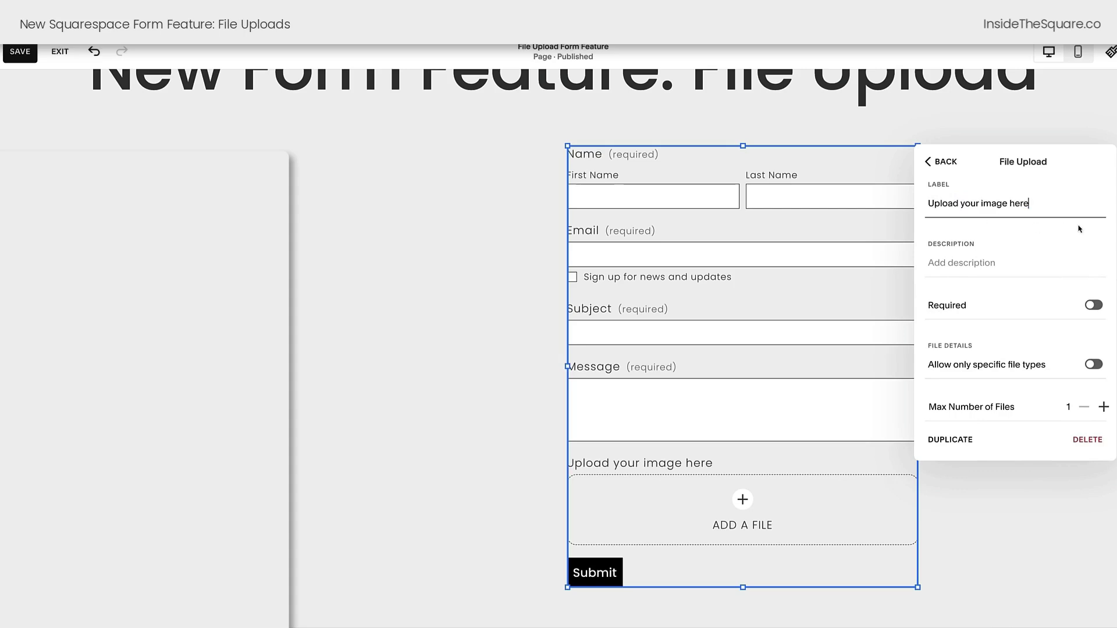
click(1030, 258)
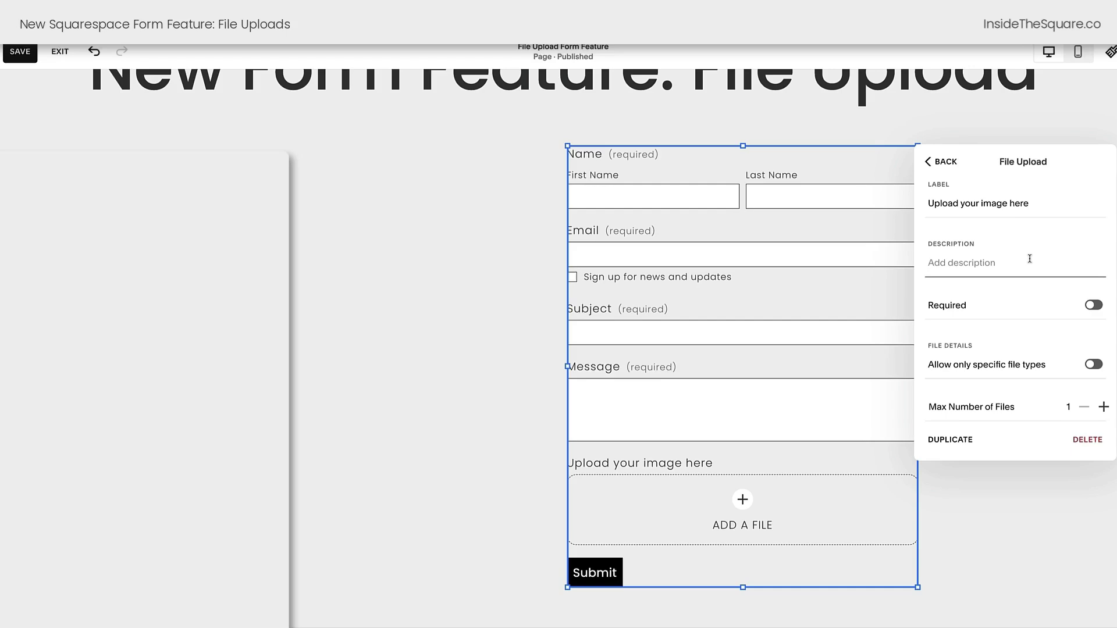
text(Maxi)
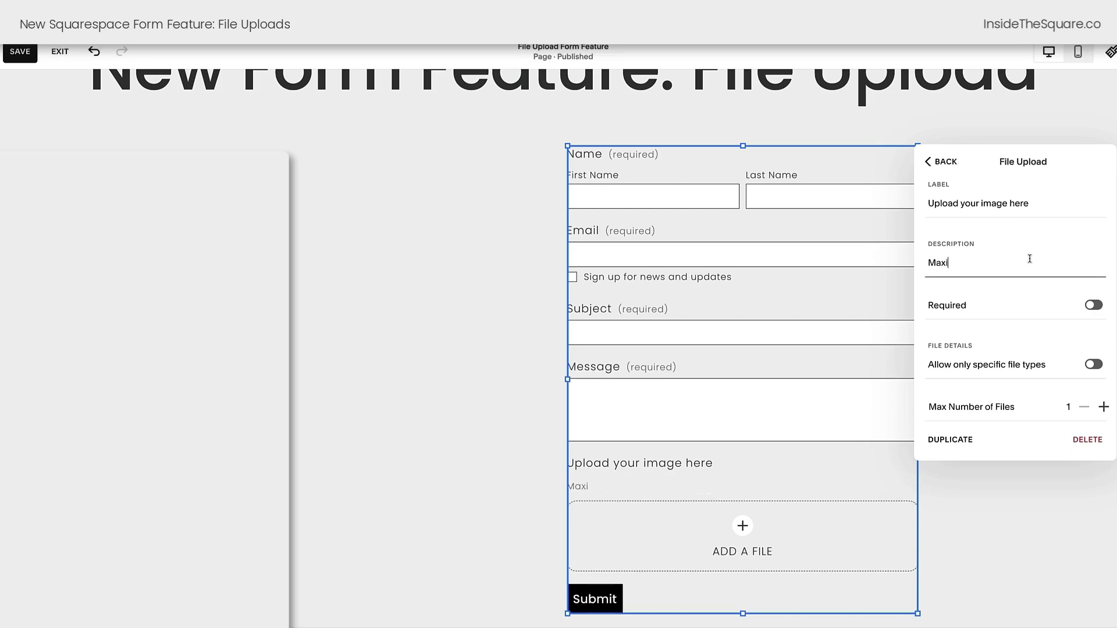
text(mum 3 images)
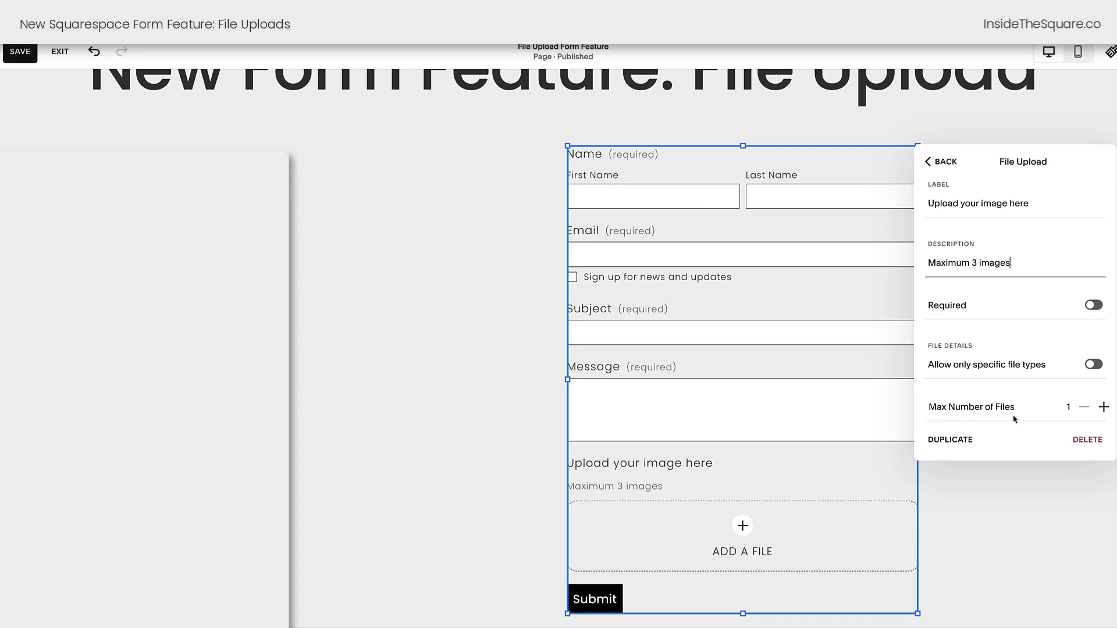
Set Max Files to 3, allow only Image file types, and mark the field required.
click(1101, 409)
click(1100, 410)
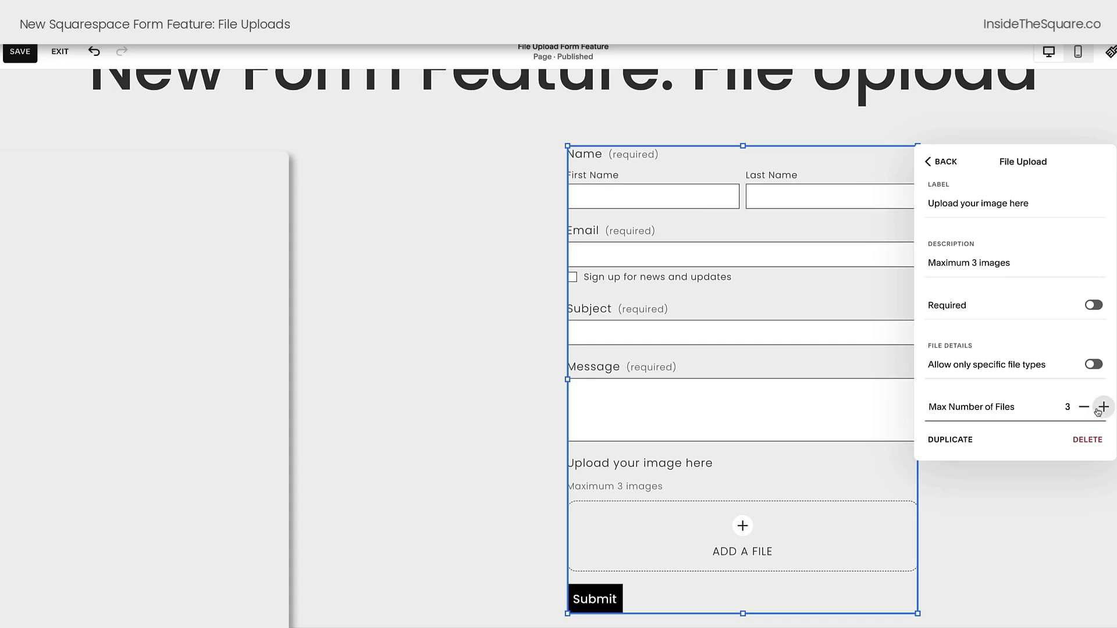
click(1005, 370)
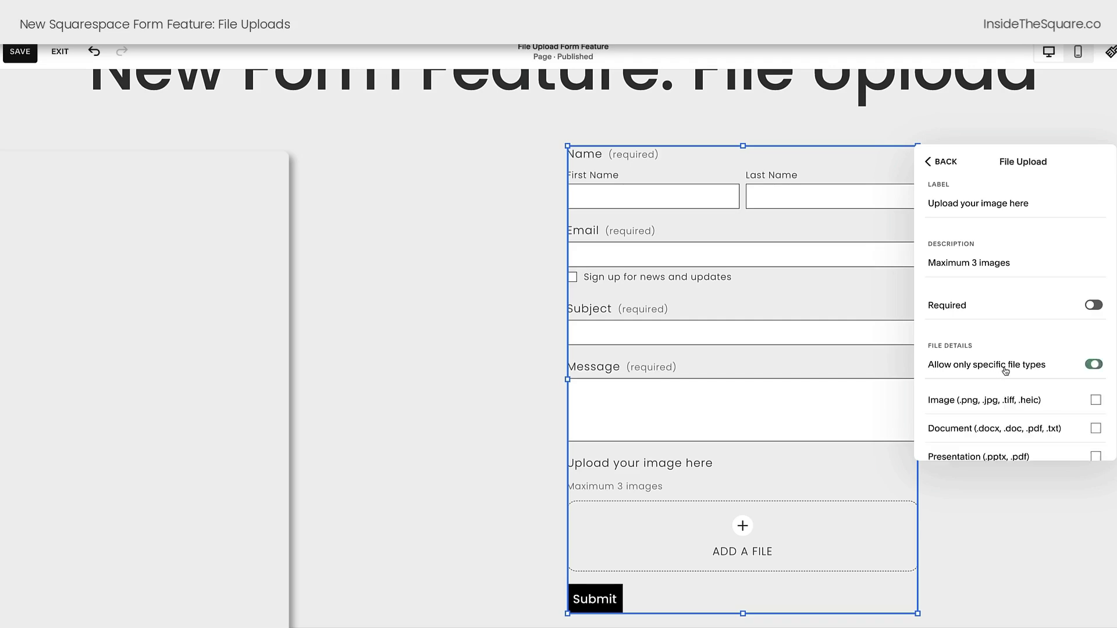
click(986, 404)
scroll(986, 406, down, 2)
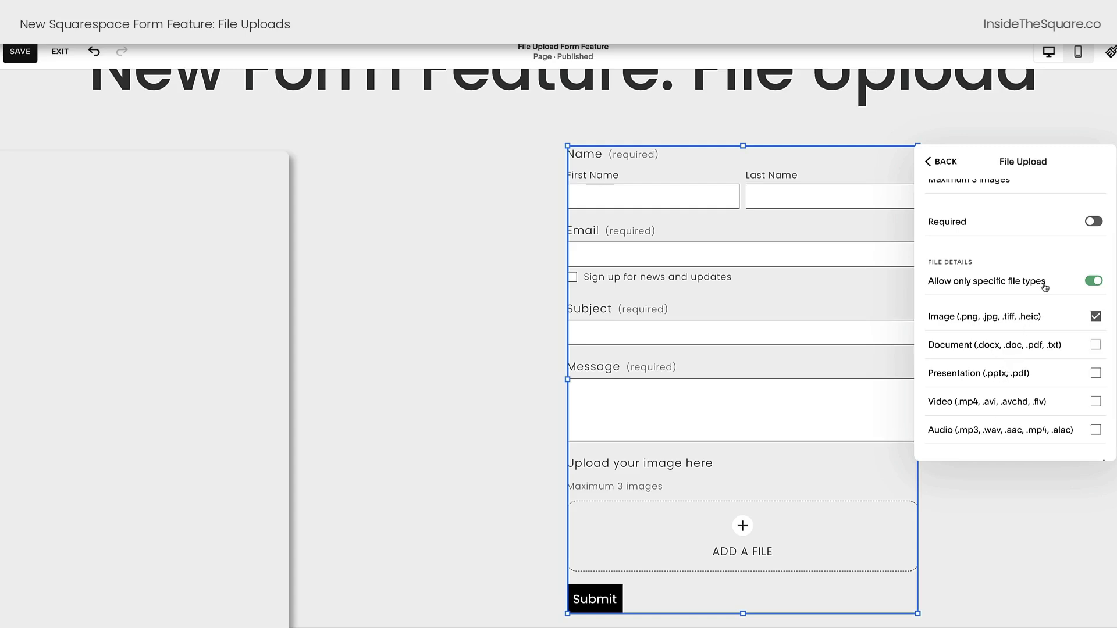
click(1081, 231)
click(750, 532)
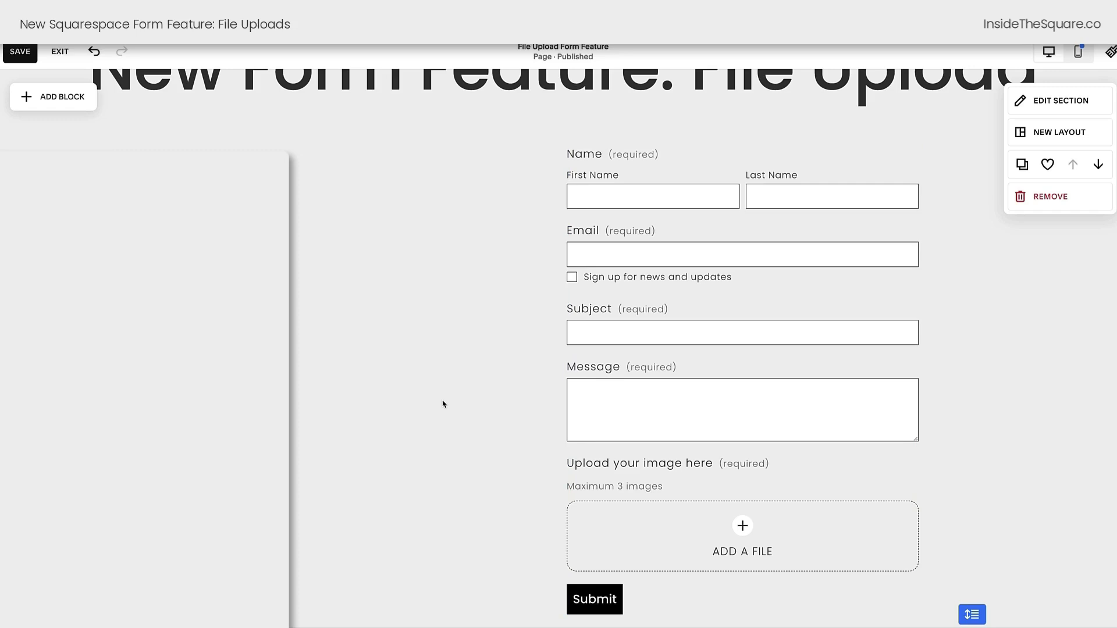
Save the page edits, exit the editor, and scroll the preview down to the form.
click(24, 52)
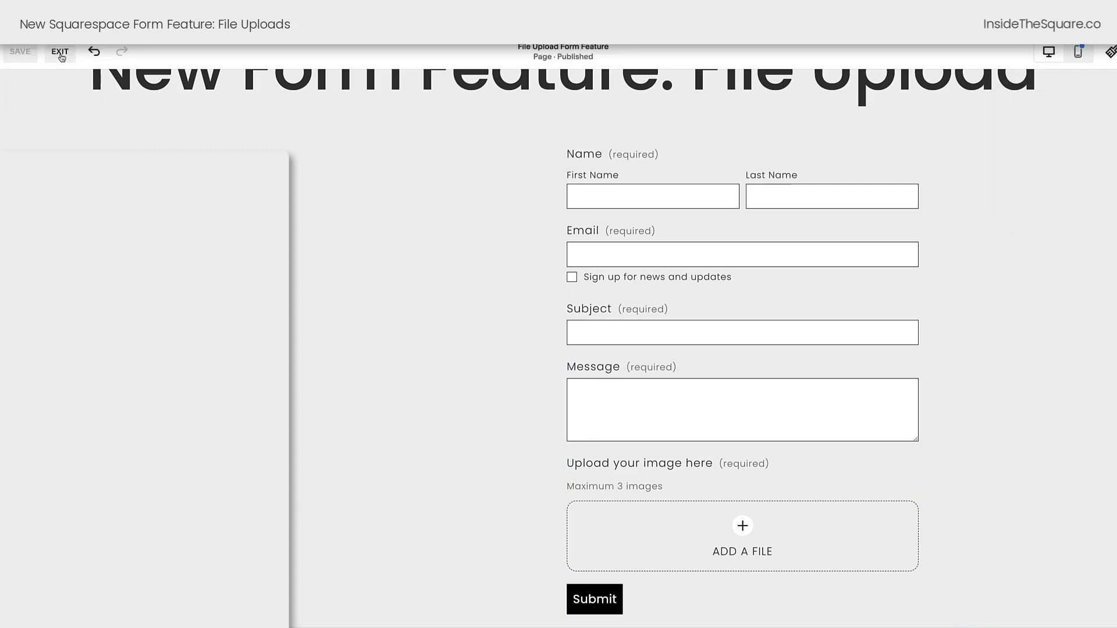
click(60, 54)
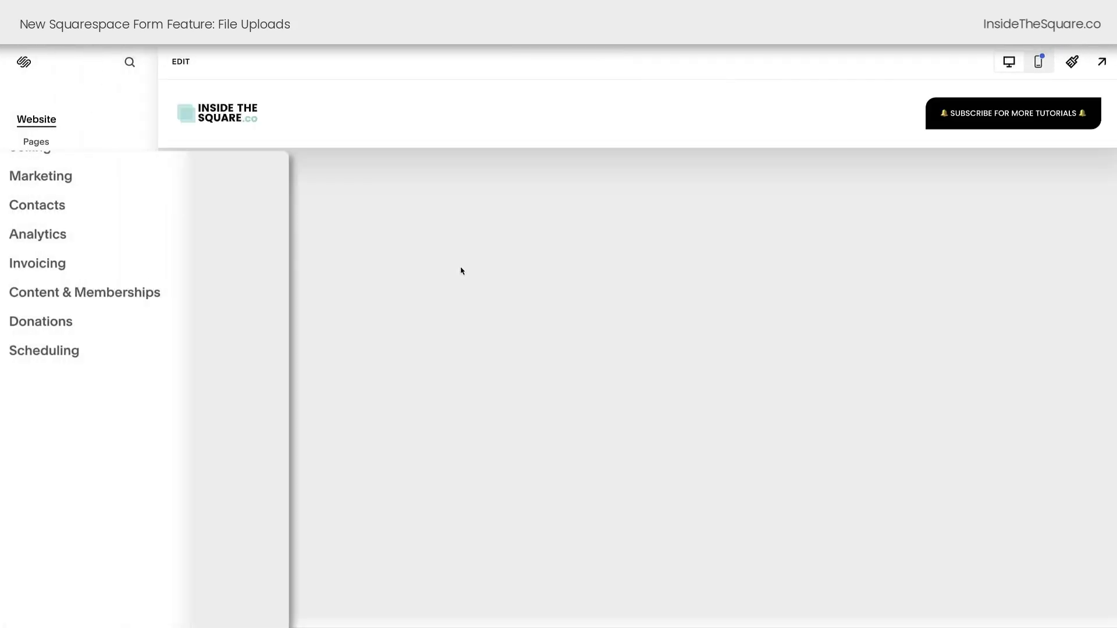
scroll(460, 266, down, 4)
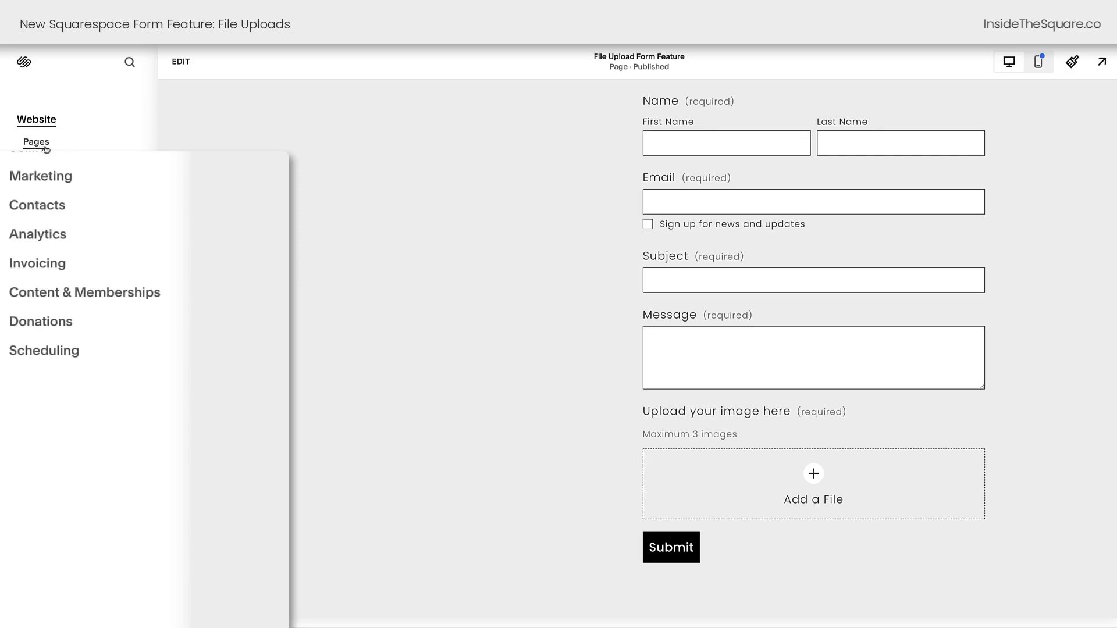
Open Custom CSS from Website Tools and start a '.file-upload {' rule.
click(43, 146)
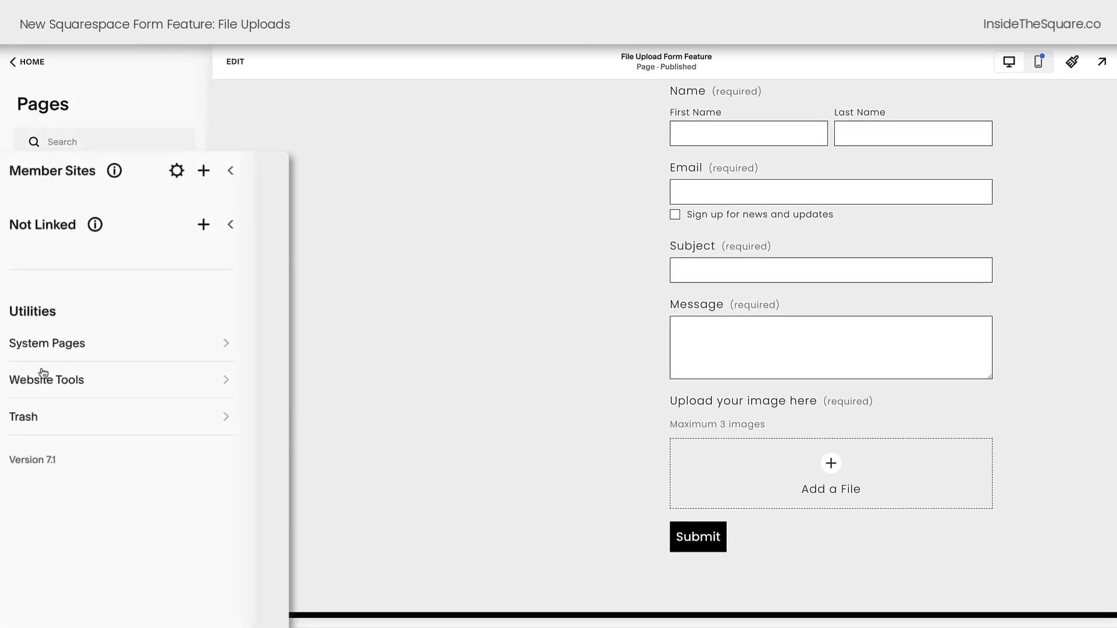
click(107, 389)
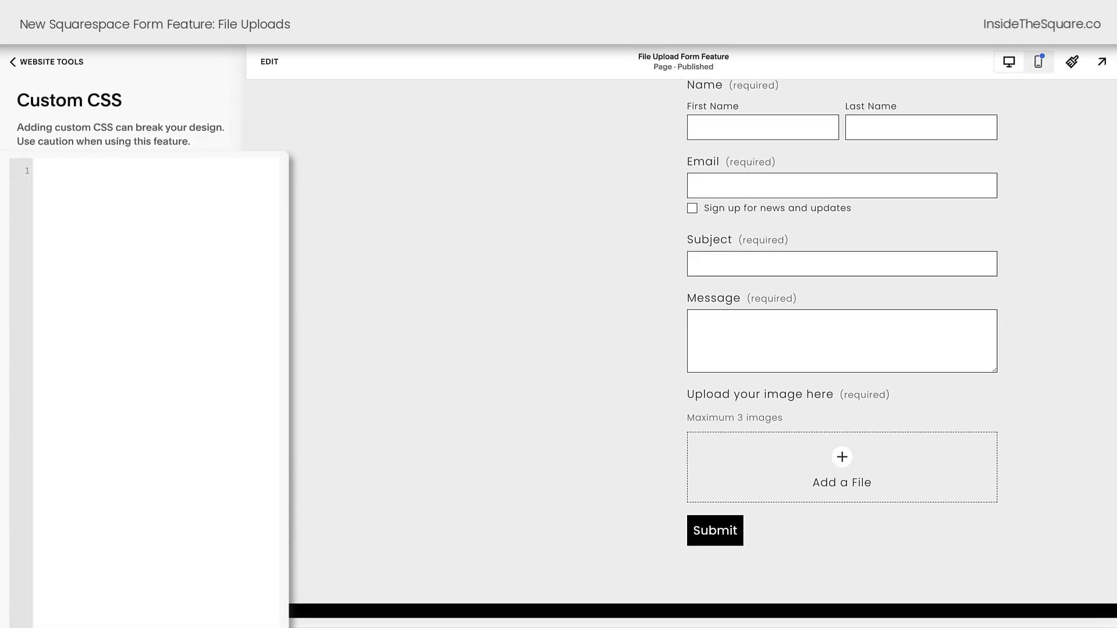
click(158, 172)
text(.file-upload )
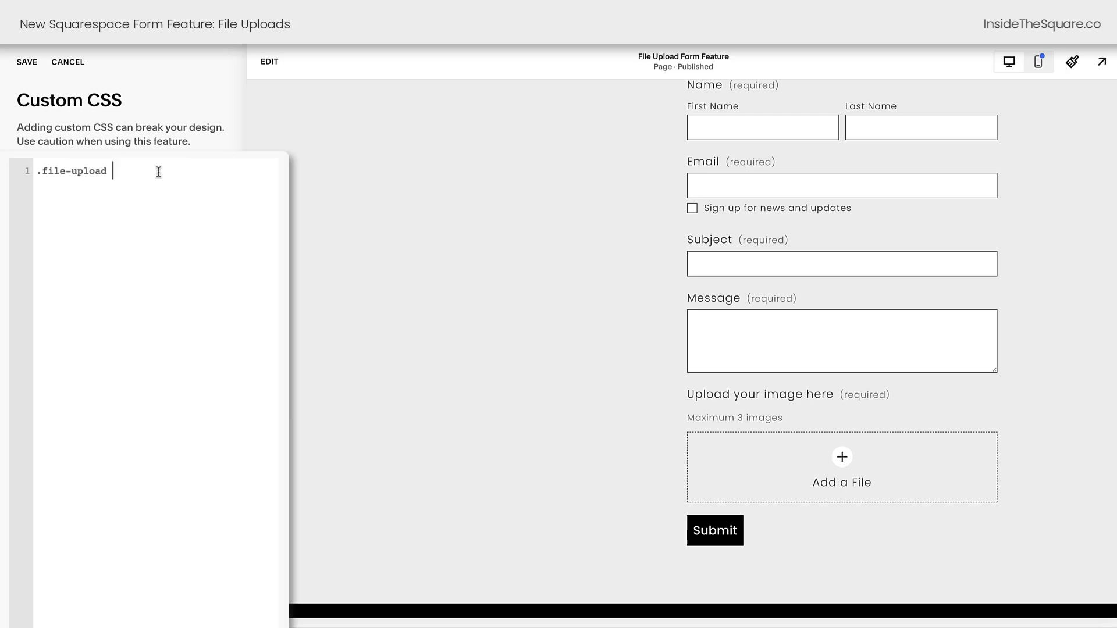
text({)
Give .file-upload a white #fff background and a solid border style.
key(BackSpace)
key(BackSpace)
text({)
key(Return)
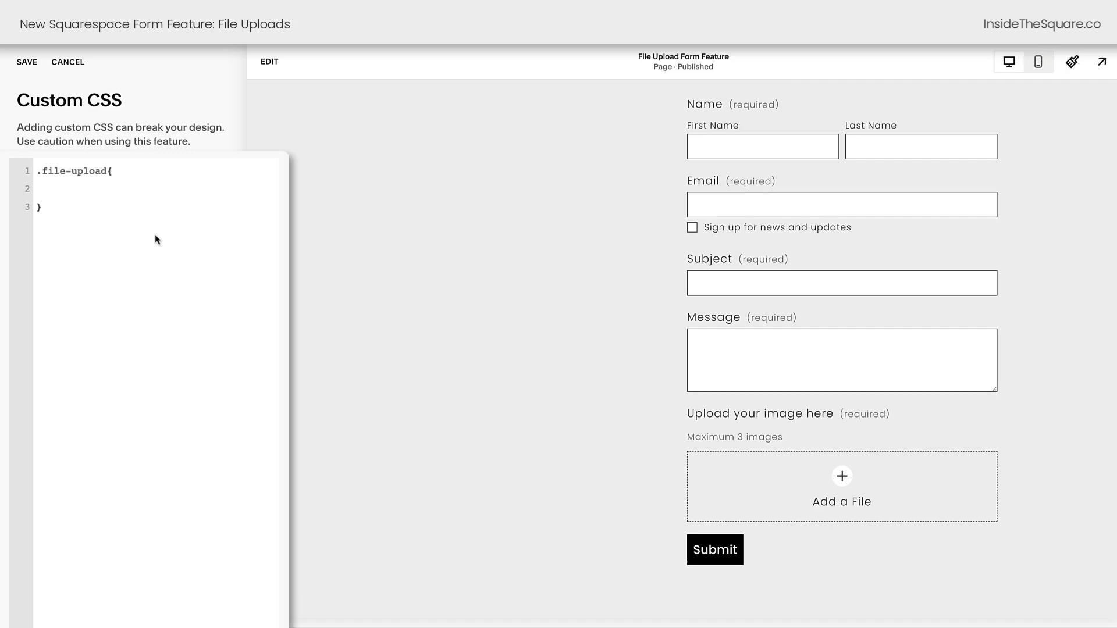
text(background:#fff)
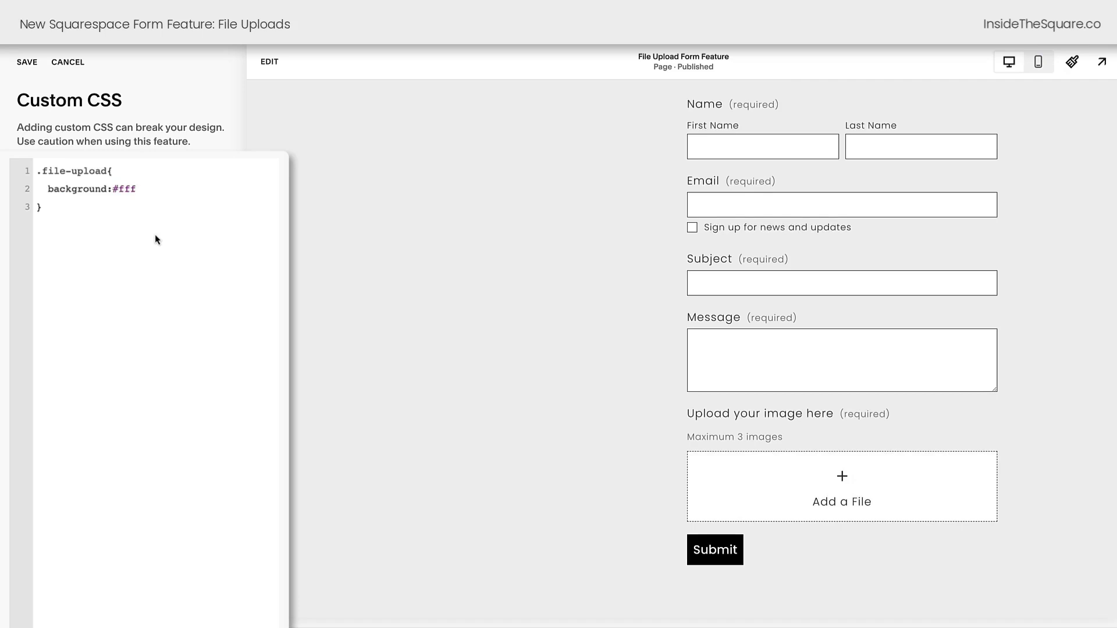
text(;)
key(Return)
text(border-styl)
key(BackSpace)
key(BackSpace)
text(yle:solid)
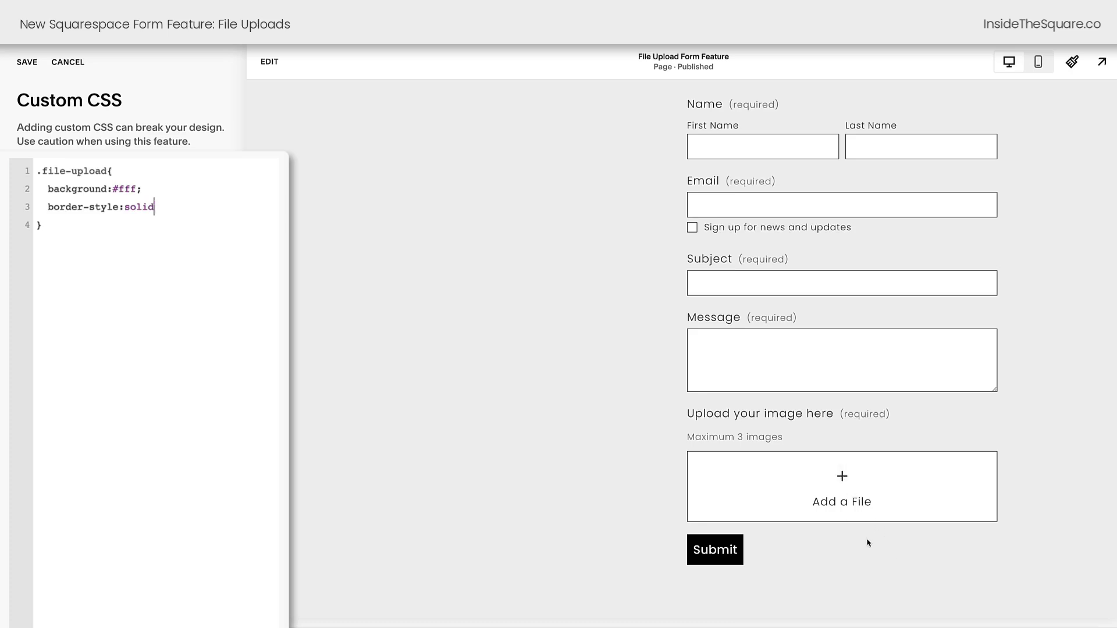
Paste a new rule for the plus icon class below the .file-upload rule.
click(145, 247)
key(Return)
text(.OZGdKtLDo5wqzTGYLe2R{   filter:invert(1) })
key(Left)
key(Left)
key(Left)
key(Left)
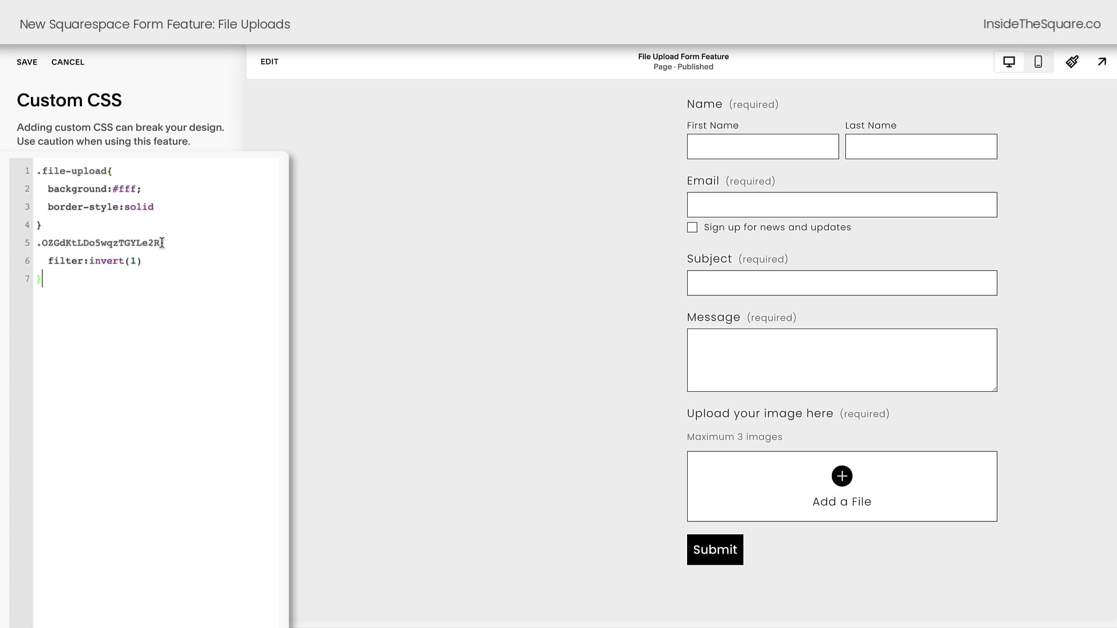
key(shift+Home)
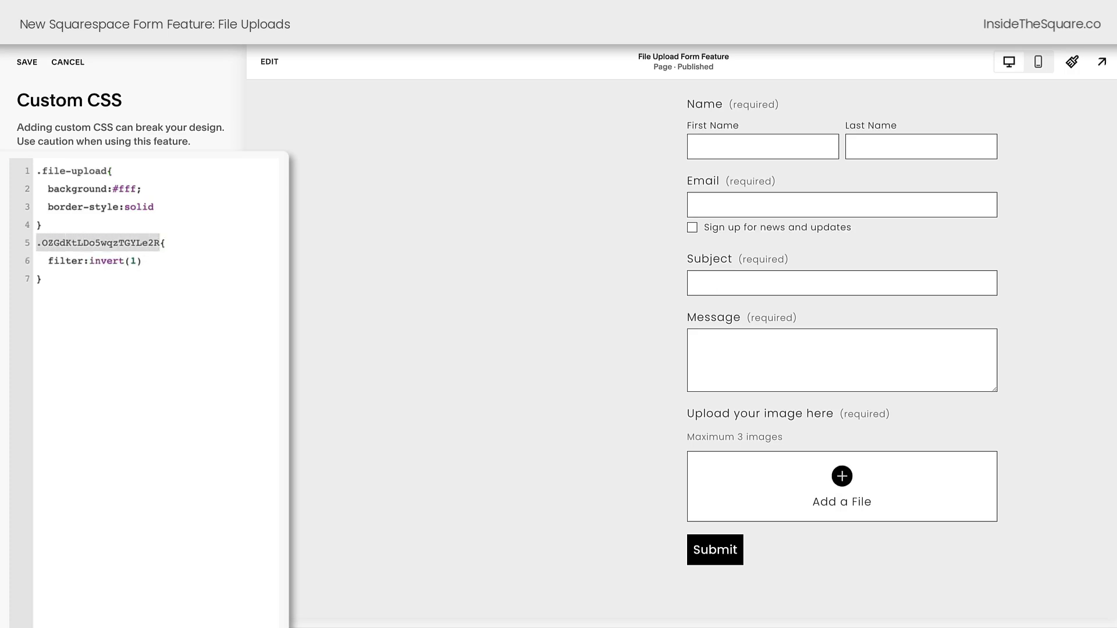
click(180, 272)
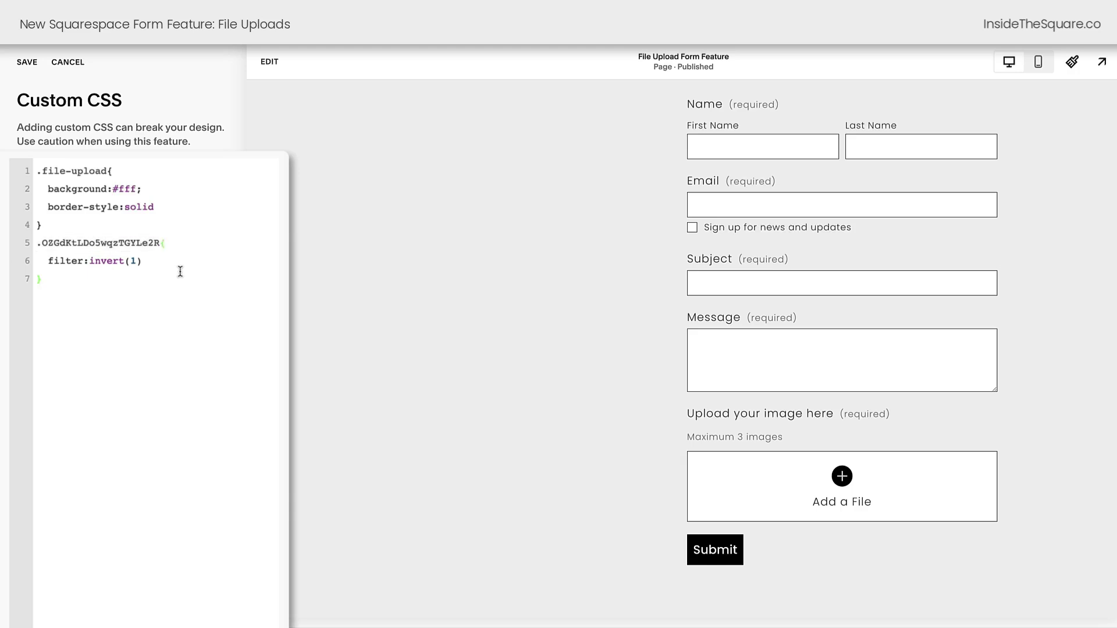
drag(159, 243, 30, 245)
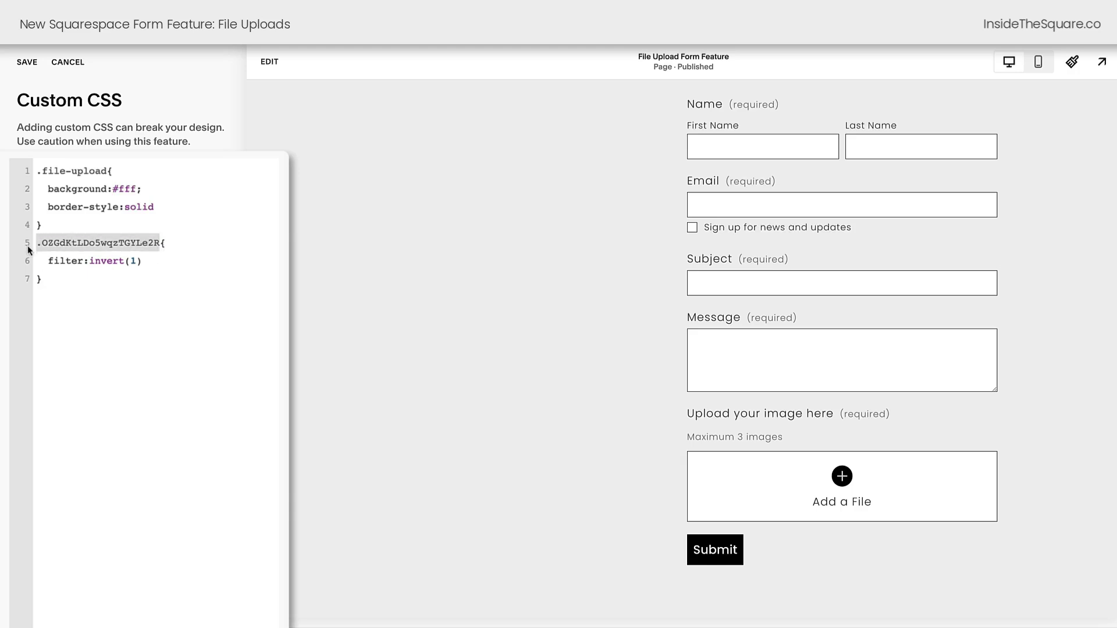
click(114, 277)
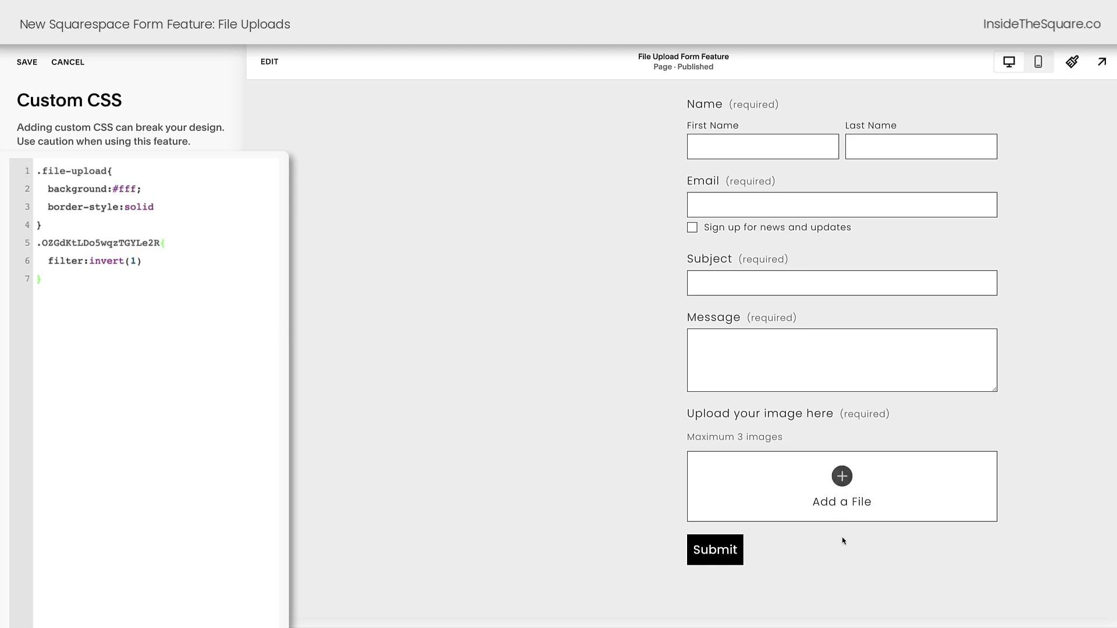
Replace filter:invert(1) with background:pink; and border-radius:0!important for a square pink plus.
drag(144, 262, 49, 260)
text(background:)
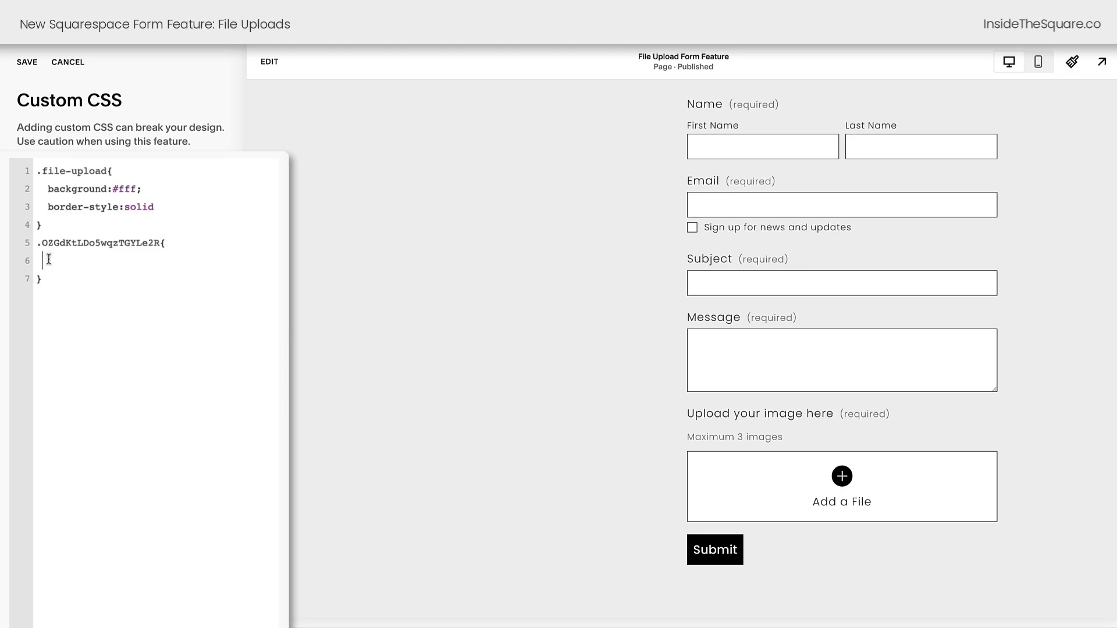
text(pink)
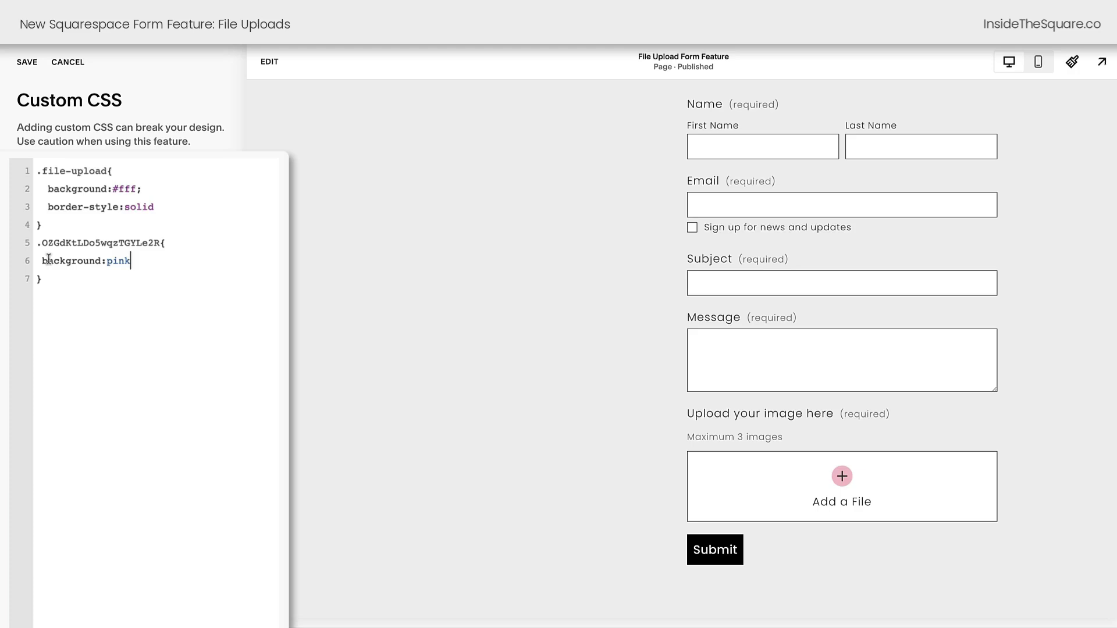
text(;)
key(Return)
text(border-radius:0!important)
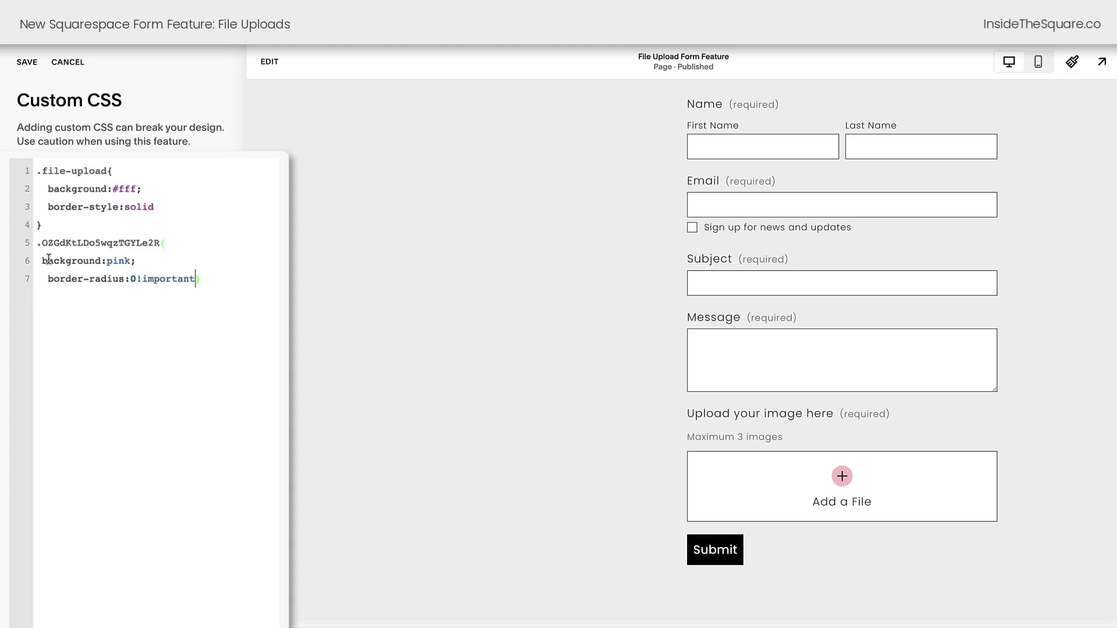
key(Return)
Paste label rules: font-size:0, plus :after content 'click here to add your images' at 1rem.
text(.b1mA4JKsv8tPUjEK4AlQ{ font-size:0 } .b1mA4JKsv8tPUjEK4AlQ:after{ content:"click here to add your images"; font-size:1rem })
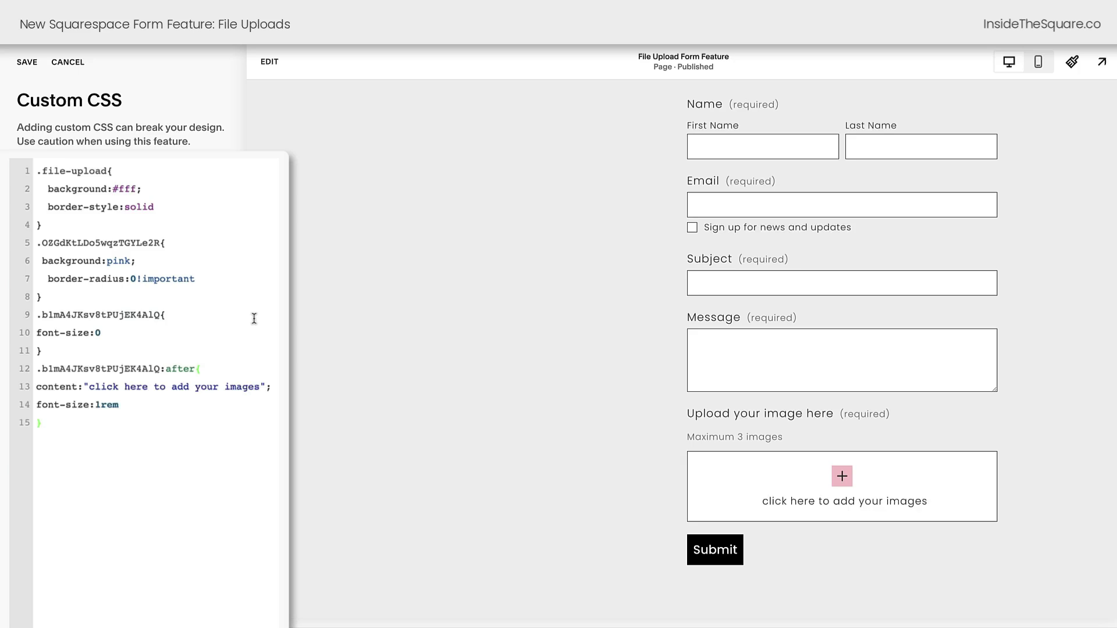
drag(161, 315, 36, 314)
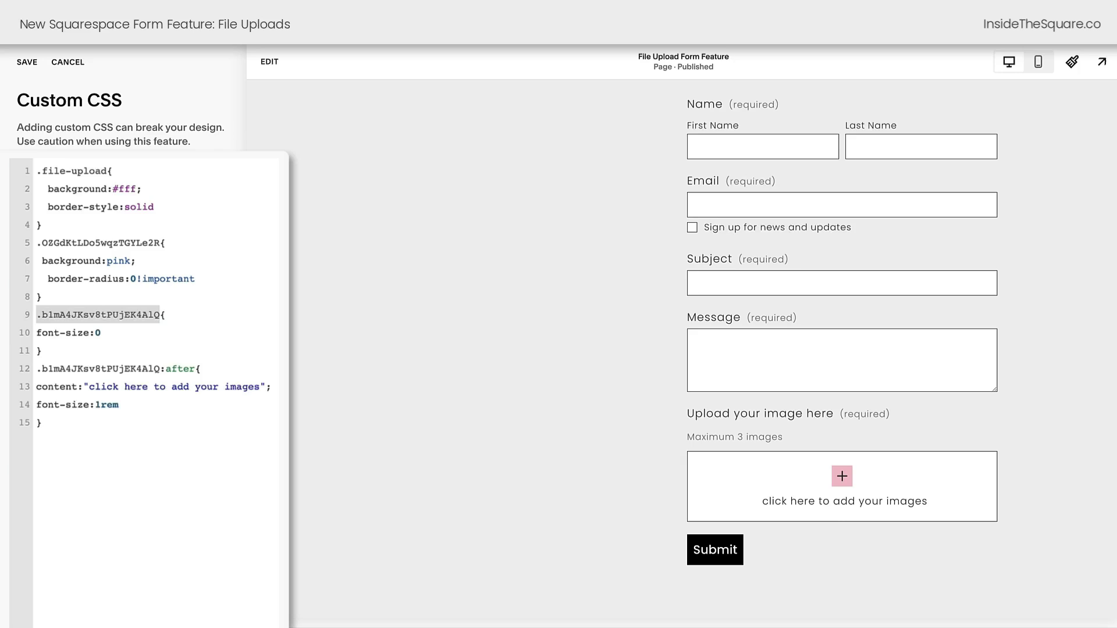
click(139, 342)
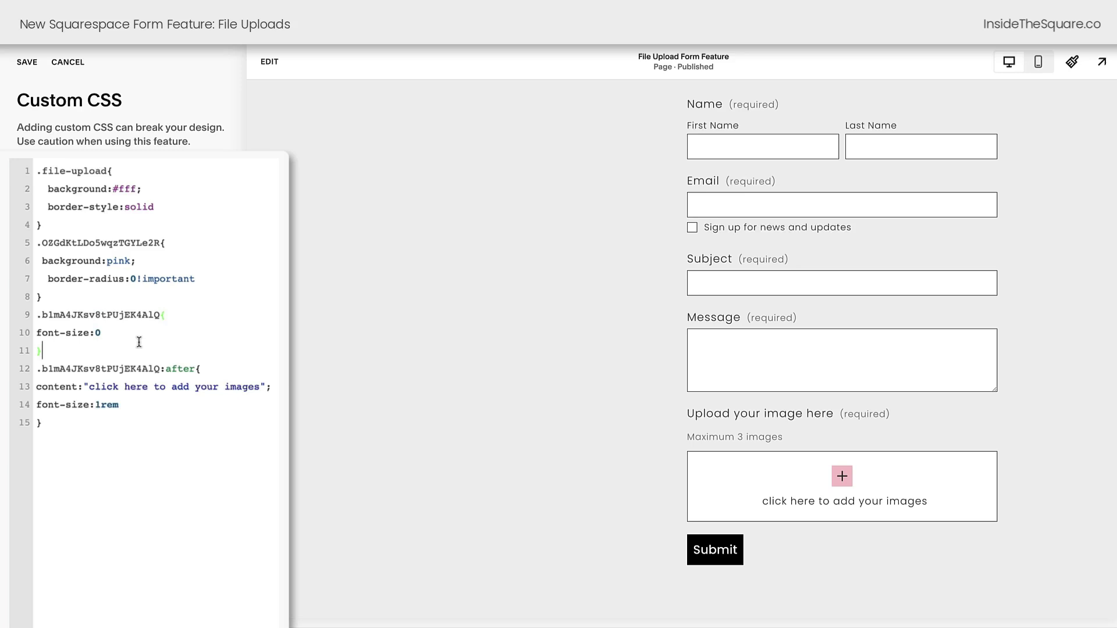
drag(159, 315, 26, 322)
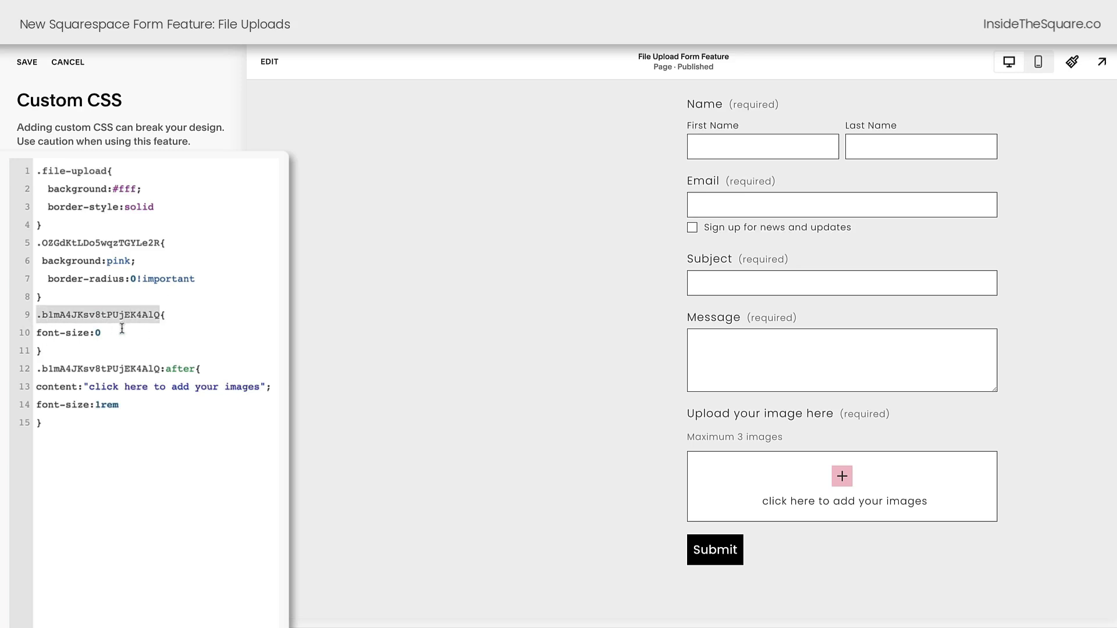
mouse_move(161, 369)
mouse_down()
mouse_move(36, 371)
mouse_move(153, 376)
mouse_up()
click(134, 417)
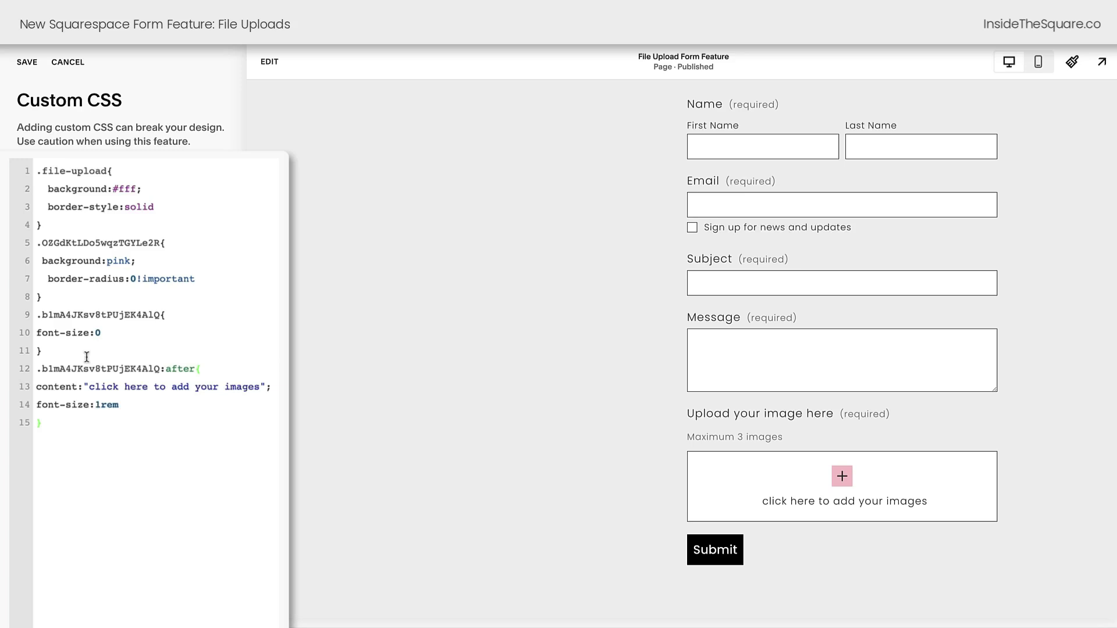
drag(87, 358, 36, 315)
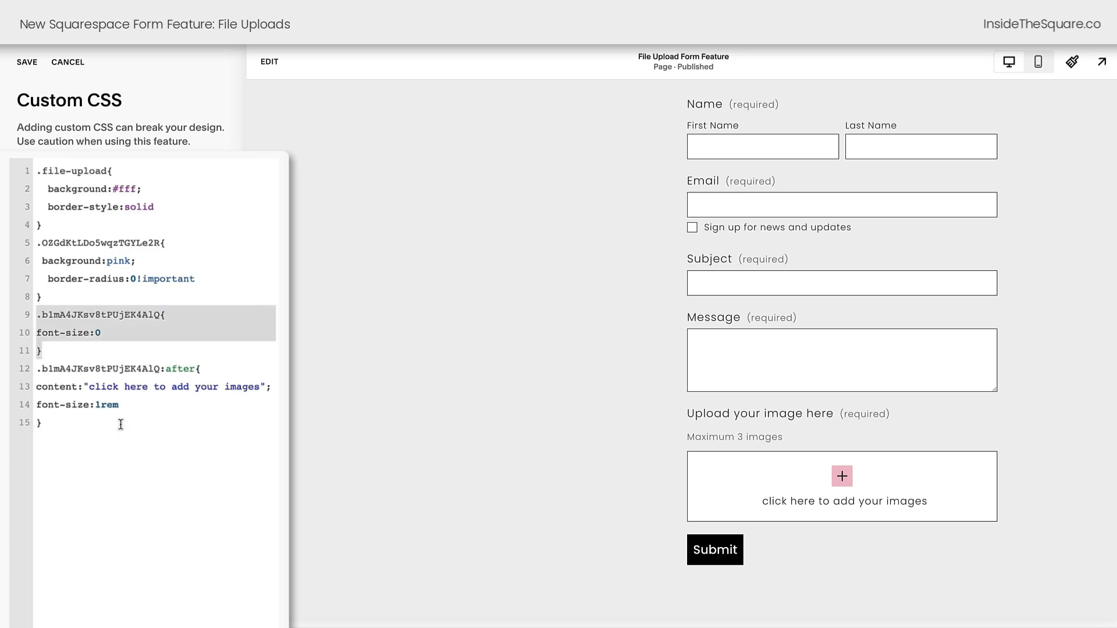
drag(119, 405, 34, 391)
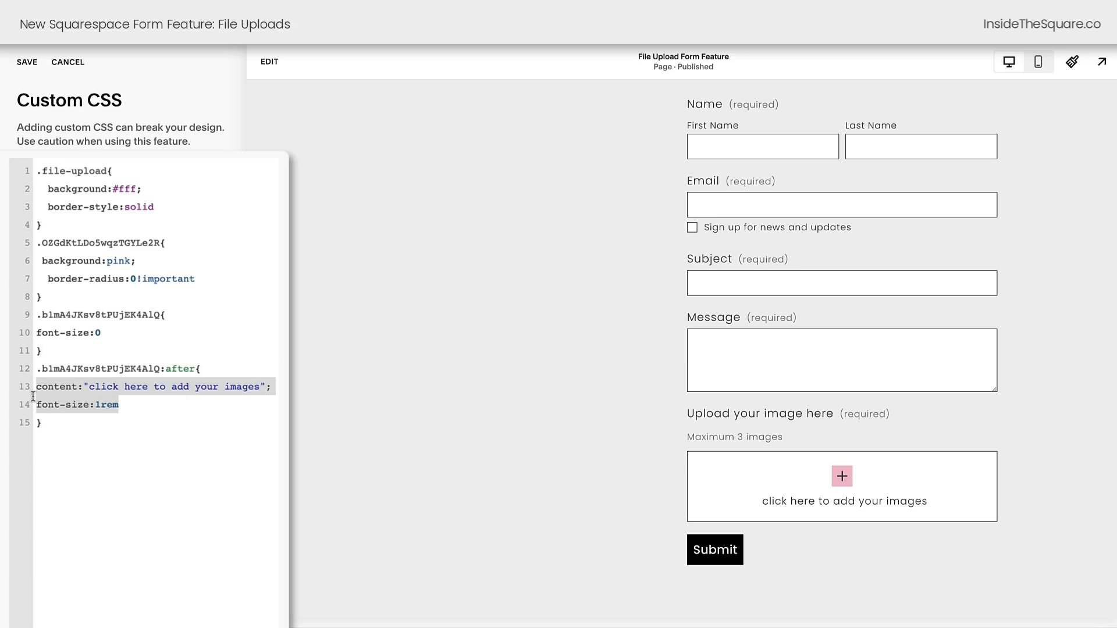
click(133, 406)
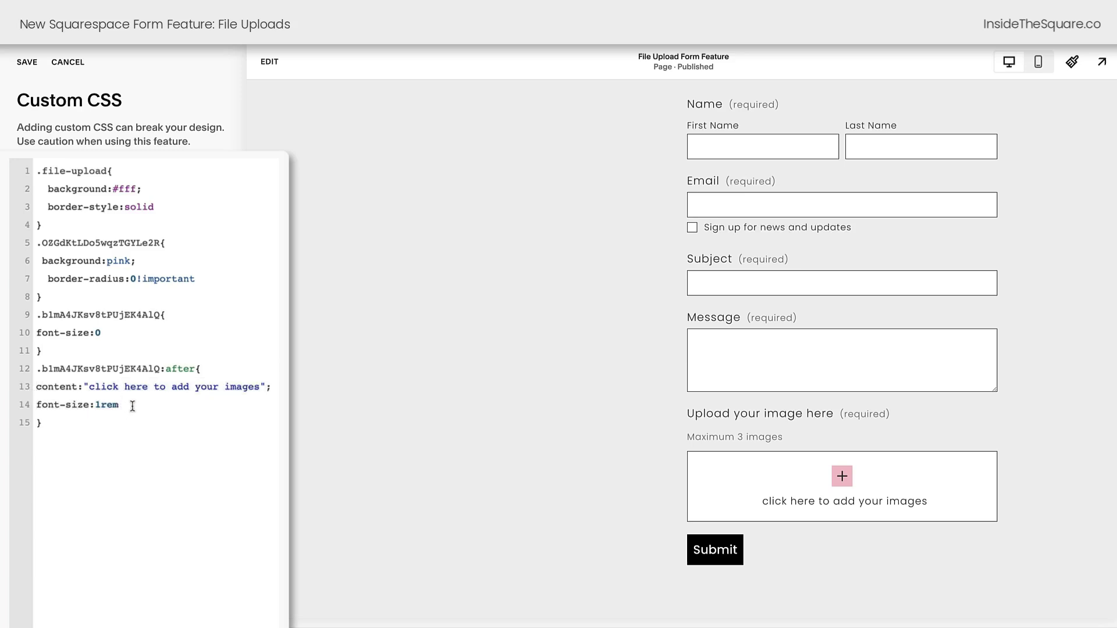
Add font-family:serif after font-size:1rem in the label's :after rule.
text(;)
key(Return)
text(font-family:serif)
double_click(135, 417)
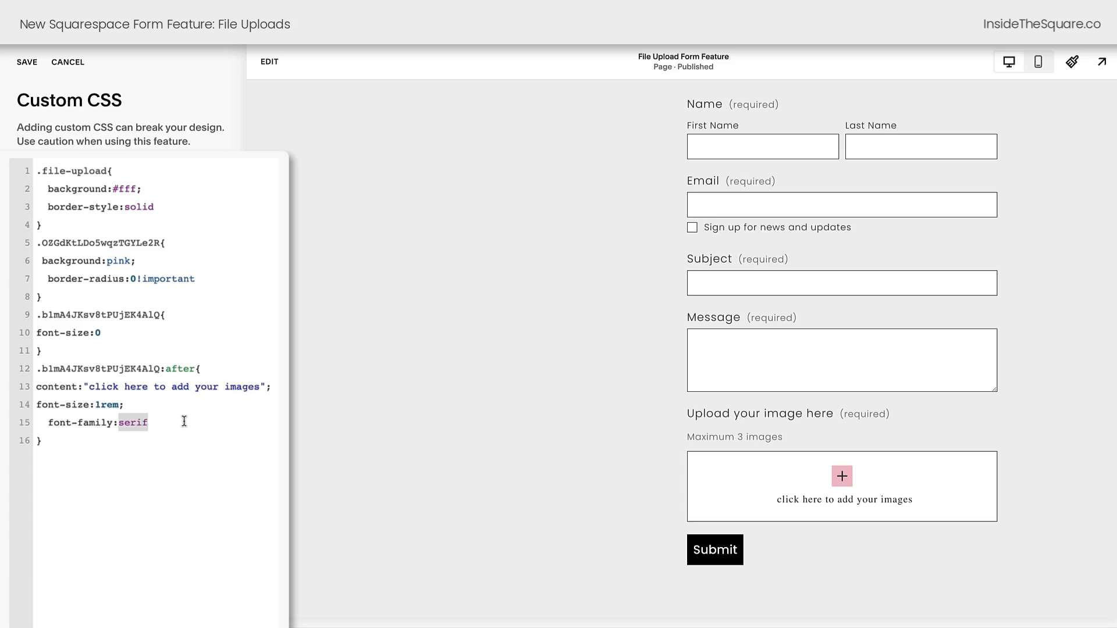
click(173, 440)
Review the #fff background and 1rem font size, then save the custom CSS.
drag(138, 190, 111, 190)
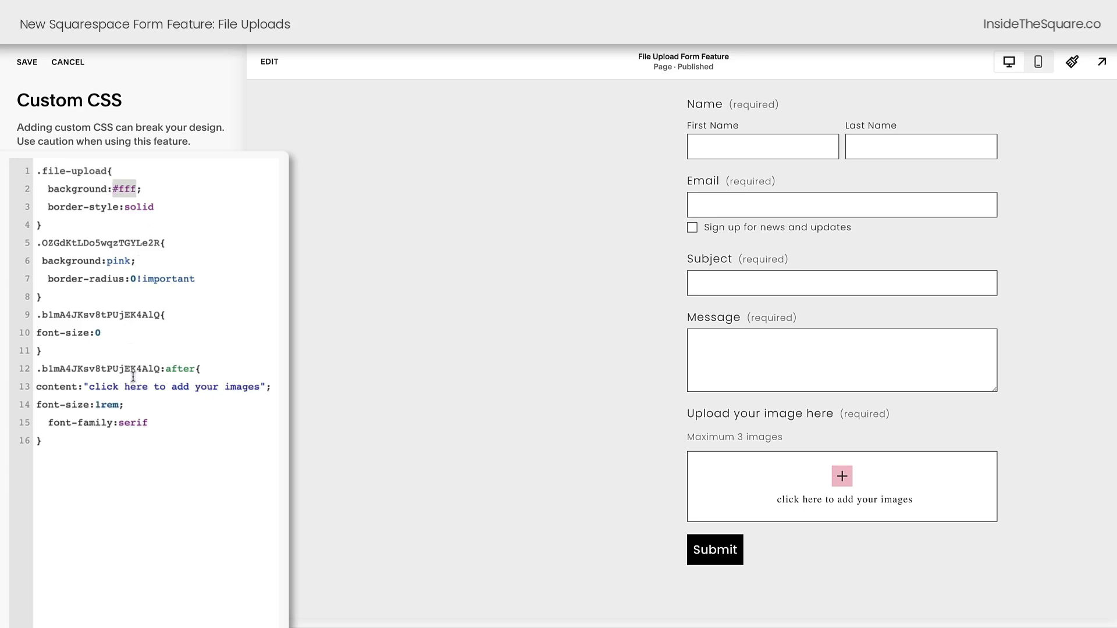
drag(119, 405, 11, 414)
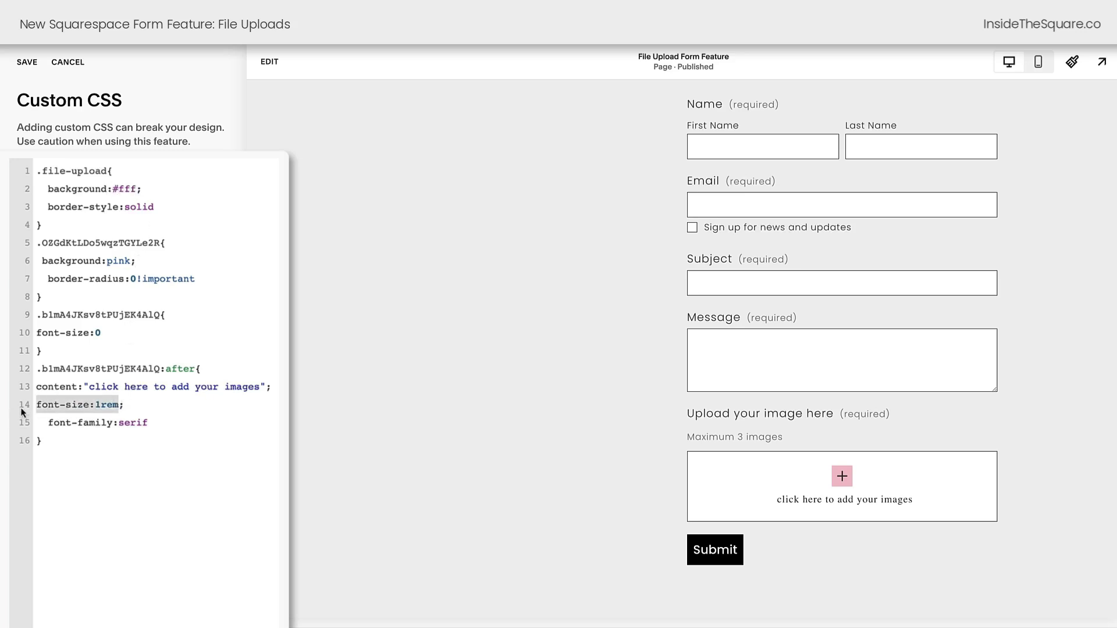
click(82, 446)
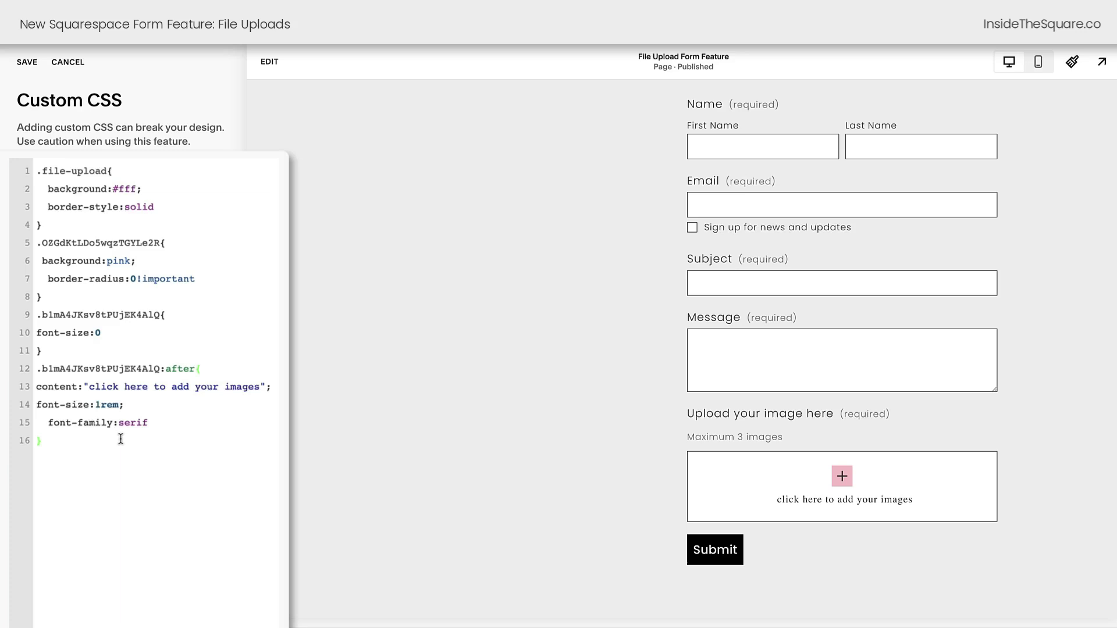
click(27, 62)
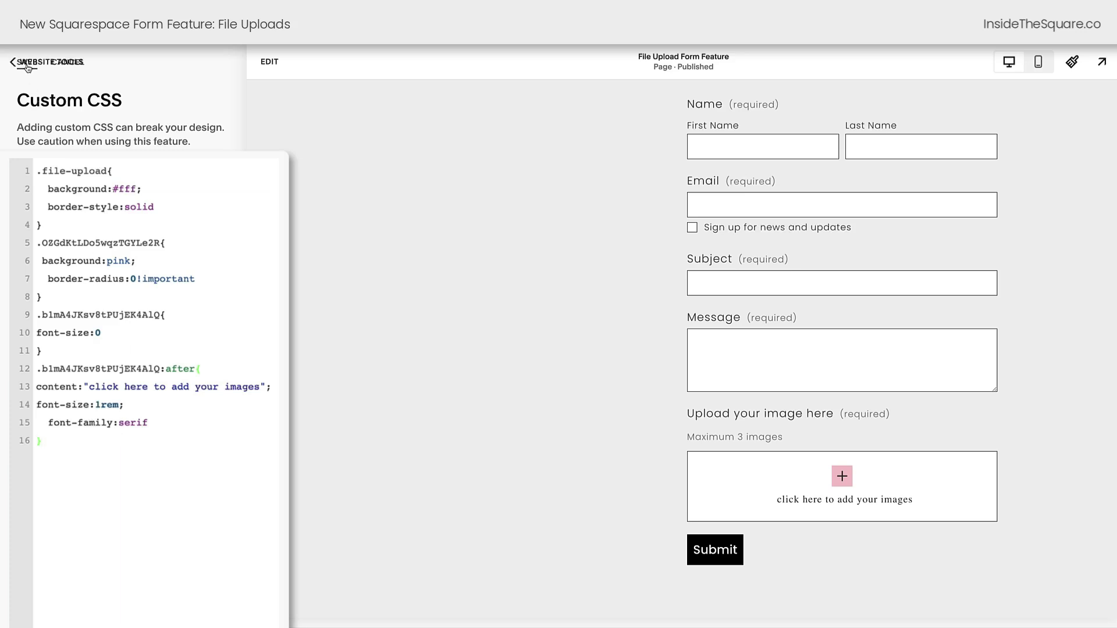